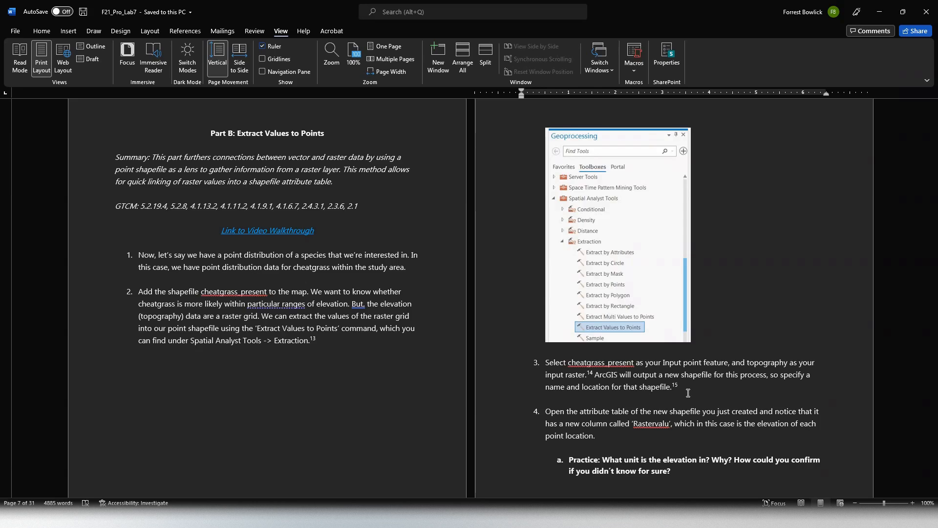
Step: Switch to ArcGIS Pro and hide the land_ownership layer to examine the topography raster across the study area
key("alt+Tab")
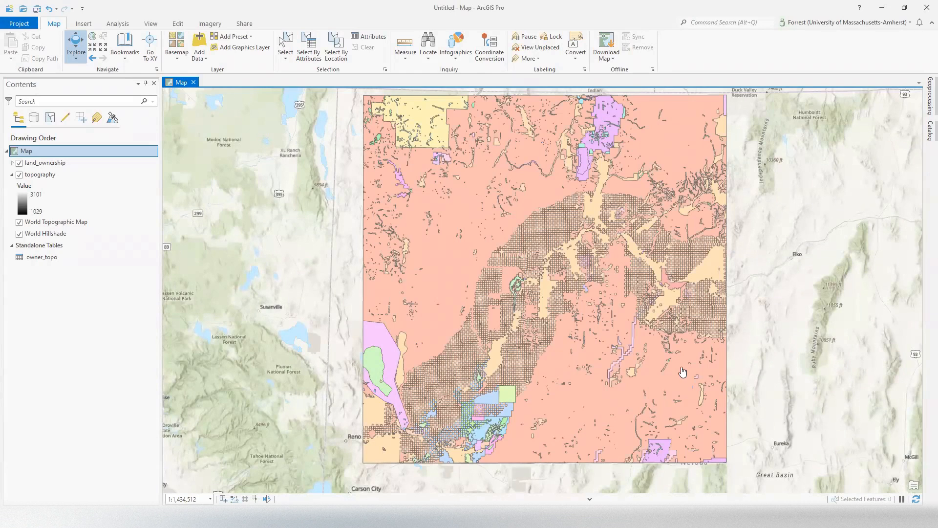
left_click(19, 163)
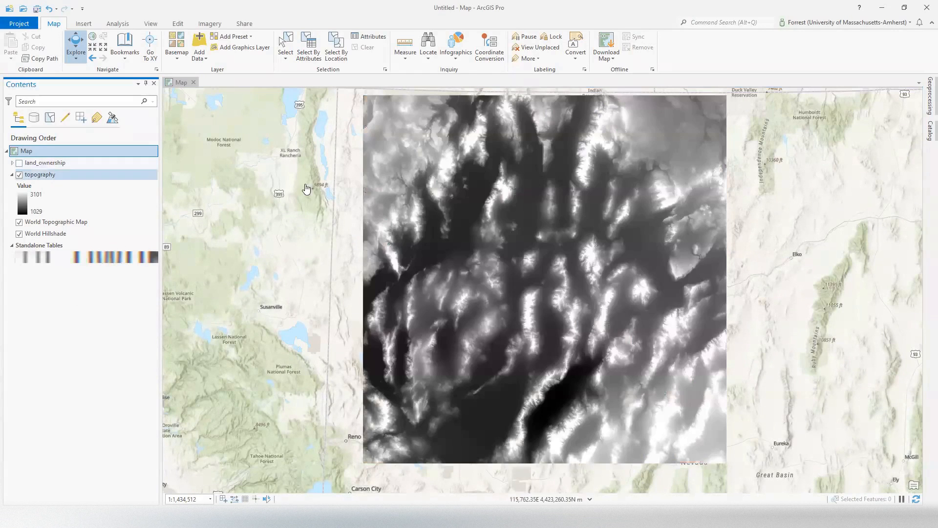
scroll(427, 239, "up", 3)
scroll(381, 246, "up", 3)
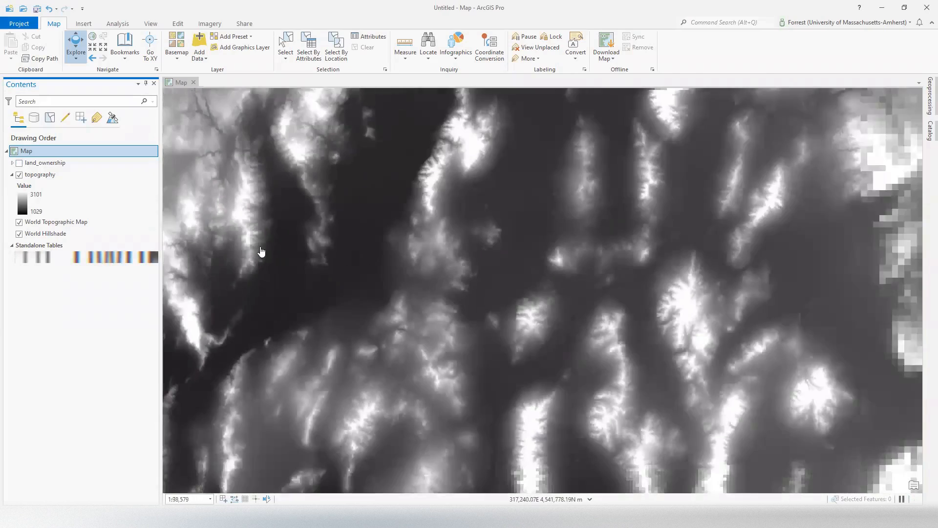
scroll(262, 252, "down", 5)
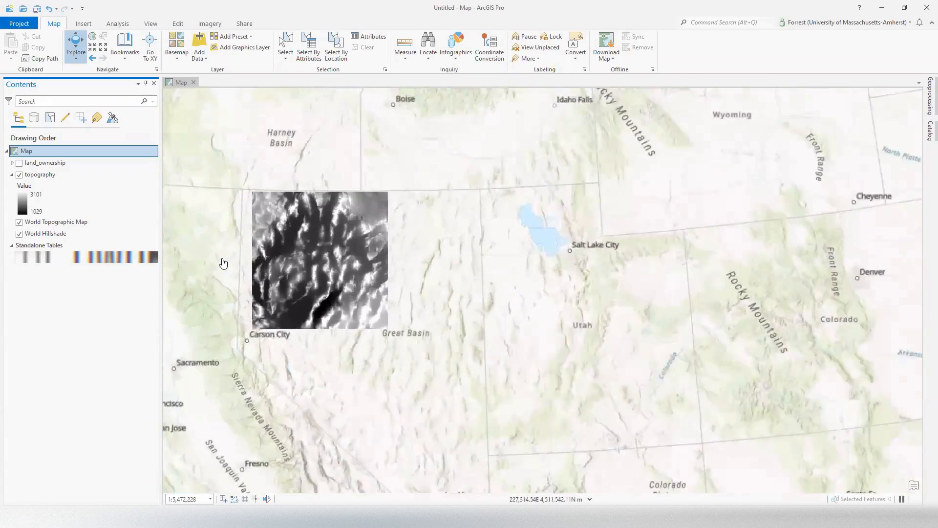
scroll(223, 263, "up", 4)
scroll(224, 184, "down", 2)
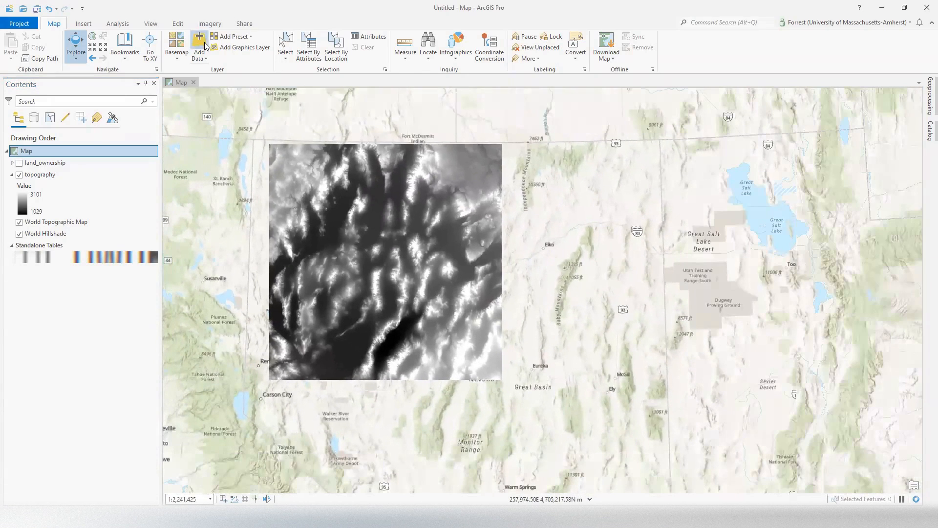
Step: Add the cheatgrass_present.shp shapefile from the datalab7 folder to the map
left_click(204, 42)
left_click(422, 177)
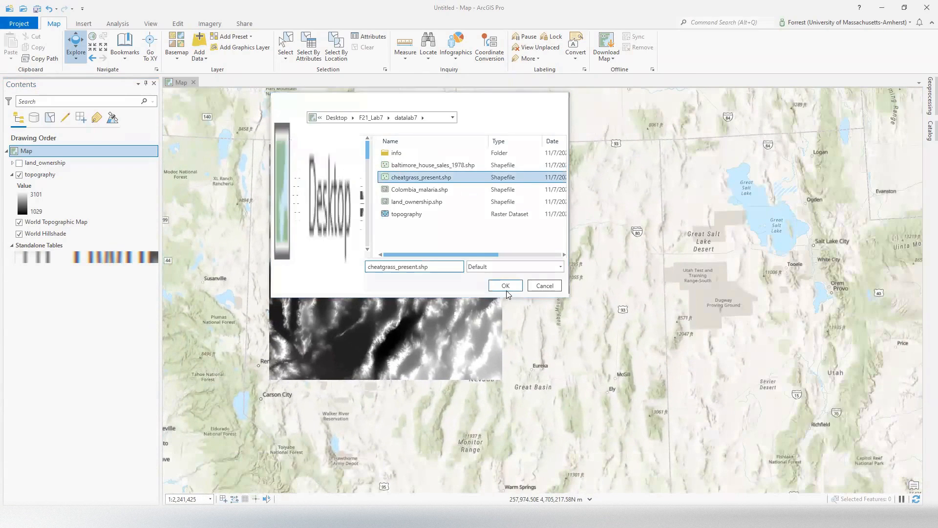
left_click(506, 287)
scroll(222, 278, "up", 1)
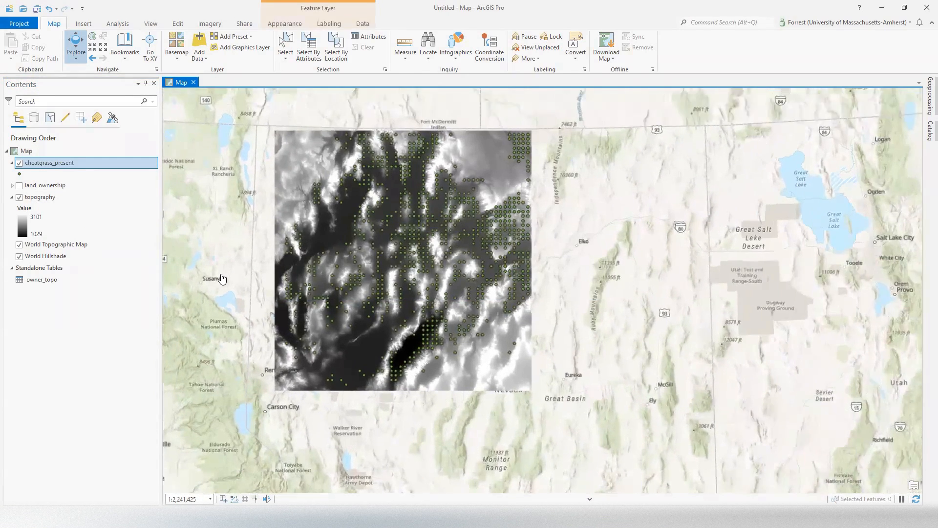
left_click_drag(372, 237, 392, 262)
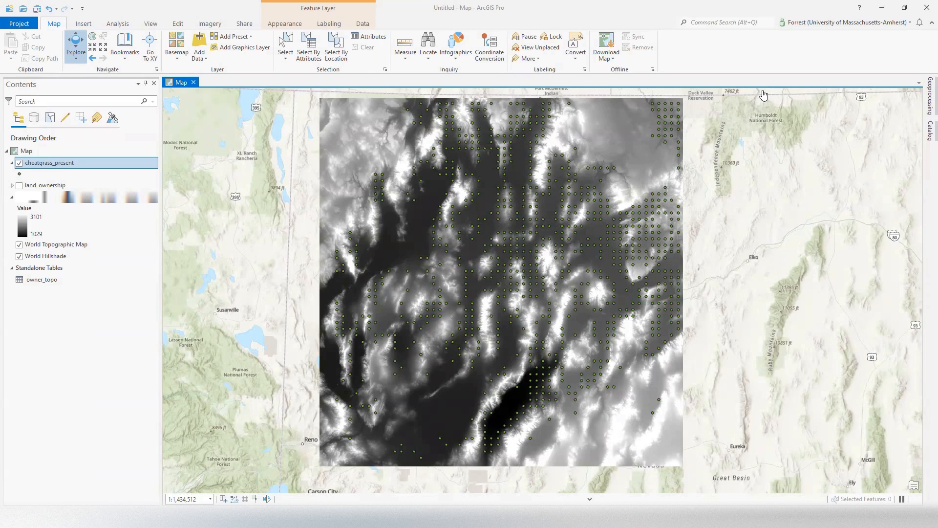
Step: Open the Extract Values to Points tool with cheatgrass_present as the input point features and topography as the input raster
left_click(728, 22)
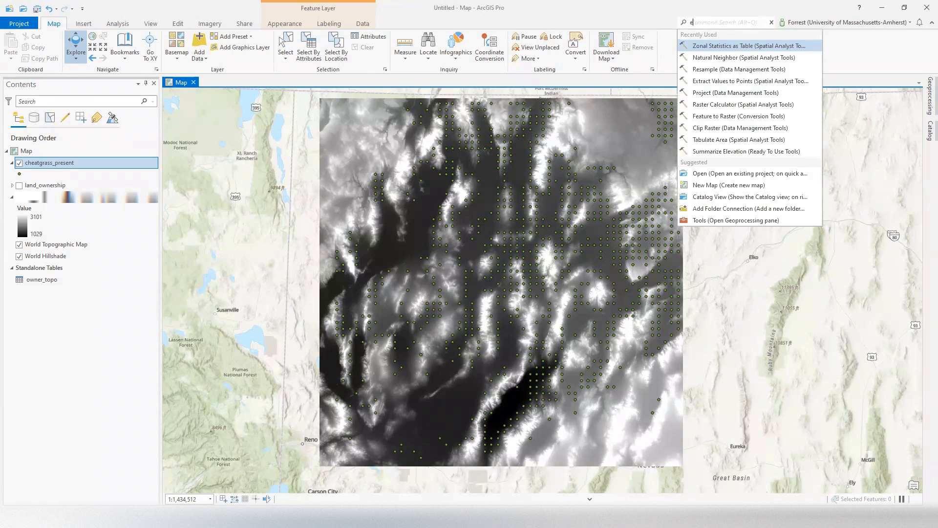
type("extract values")
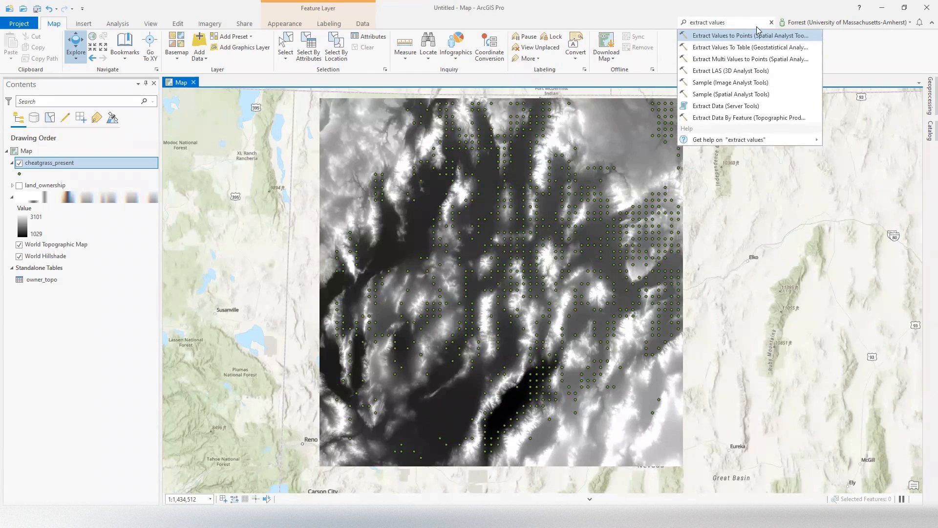
left_click(759, 36)
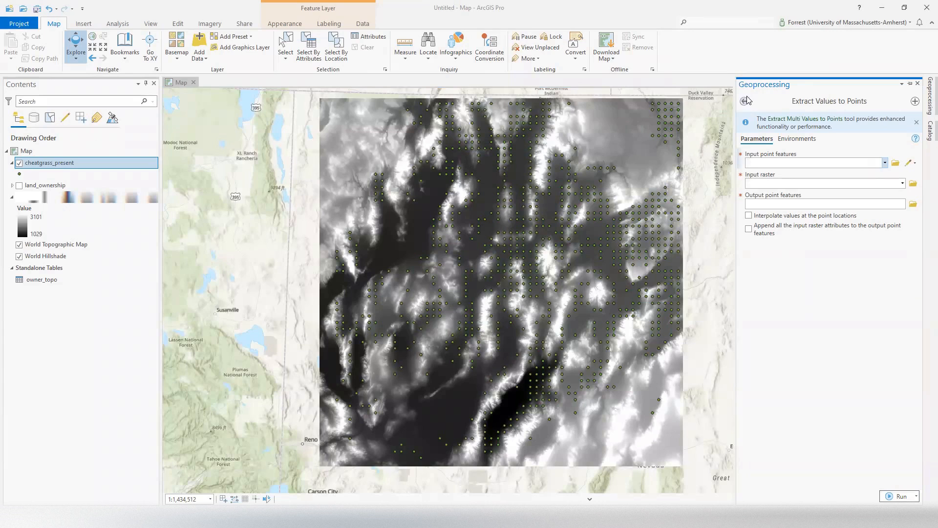
left_click(885, 164)
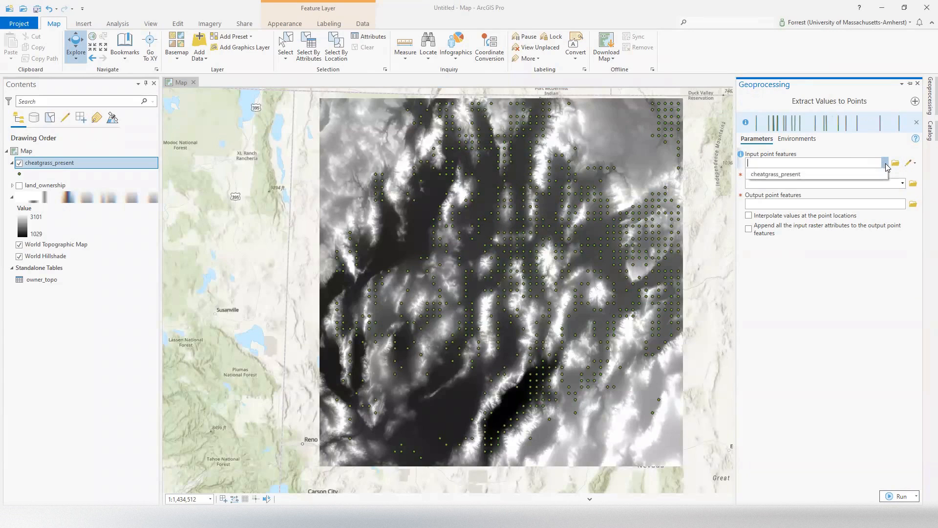
left_click(858, 172)
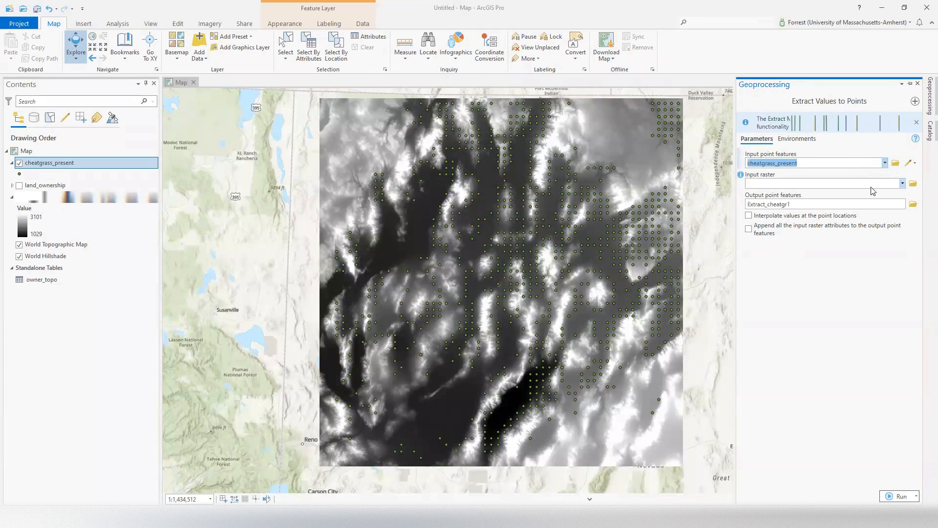
left_click(902, 184)
left_click(831, 194)
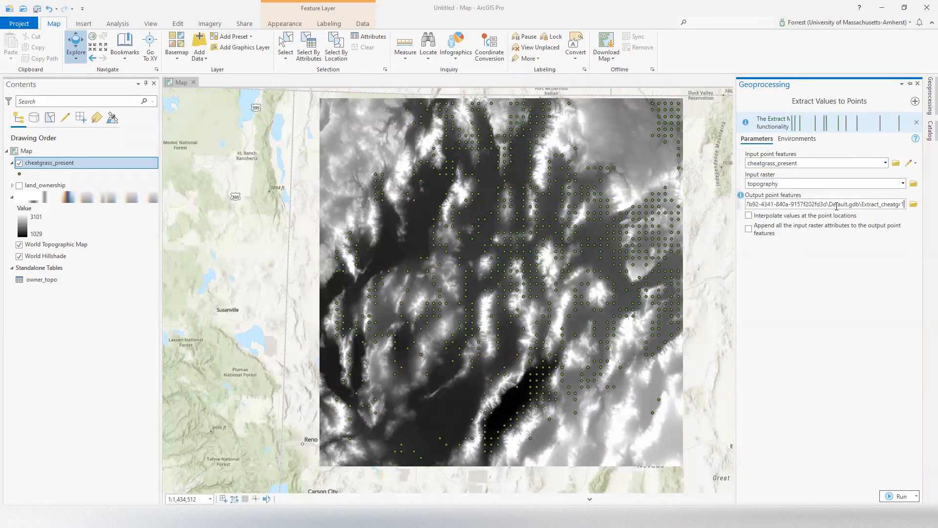
Step: Name the output point features Cheatgrass_elevation and run the extraction
left_click_drag(862, 205, 923, 201)
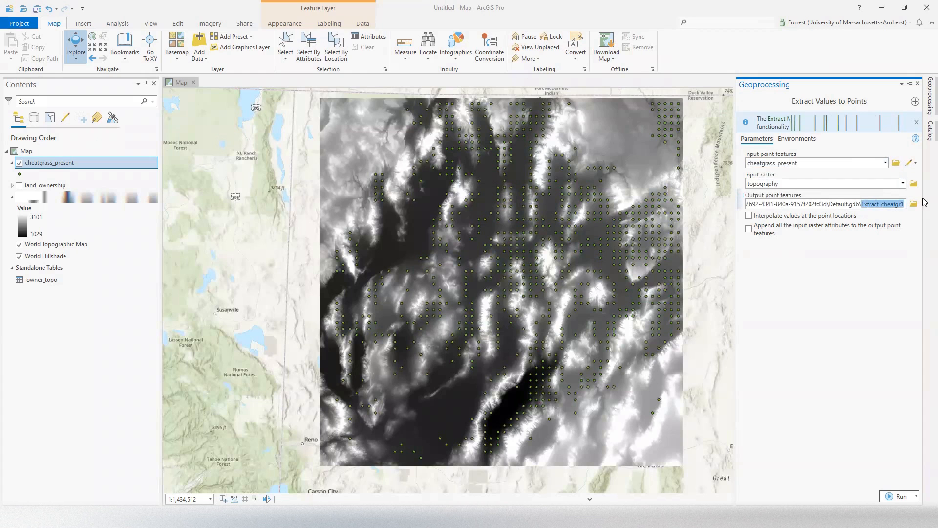
type("Cheatgrass_elevation")
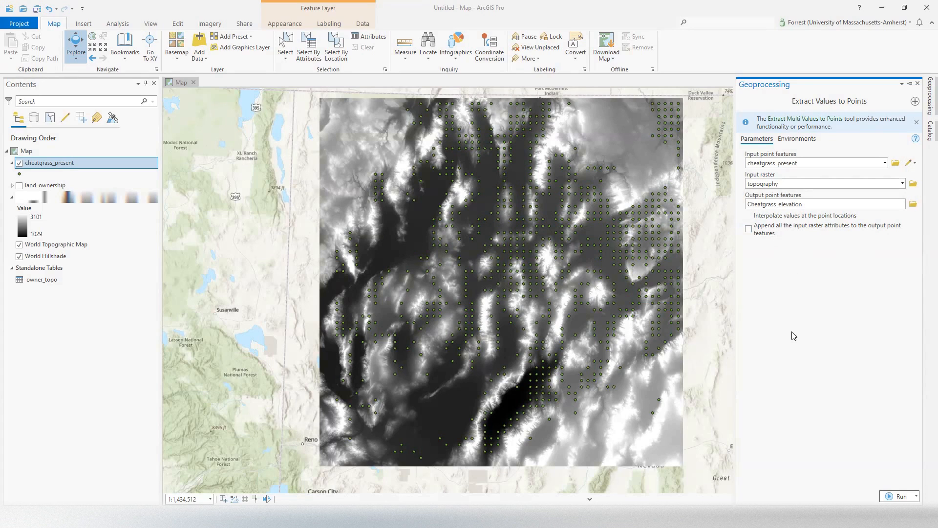
left_click(900, 496)
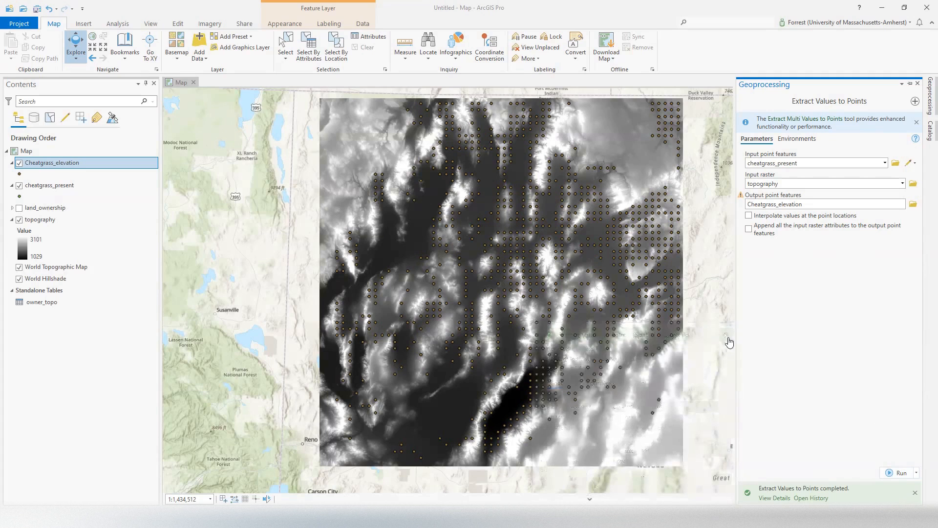
Step: Open the attribute table of the Cheatgrass_elevation layer and examine the extracted values in the RASTERVALU column
left_click(19, 163)
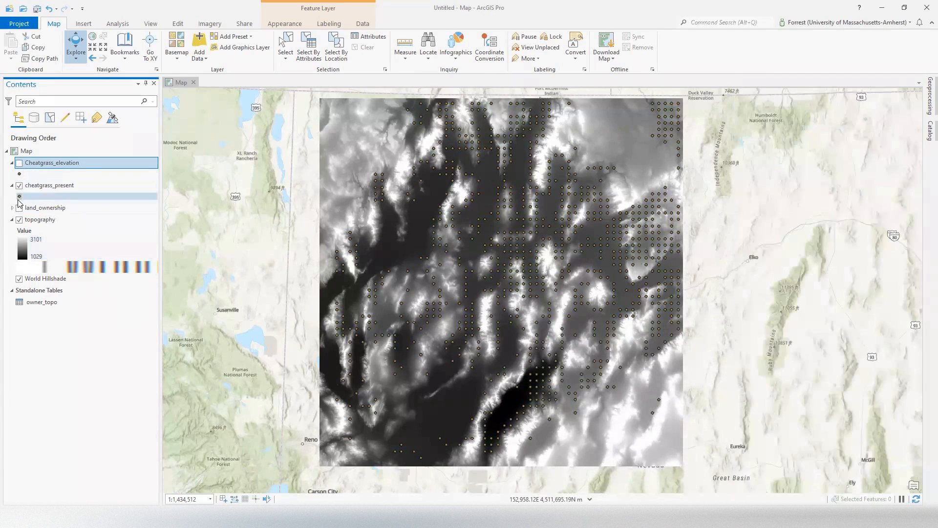
right_click(49, 165)
left_click(81, 210)
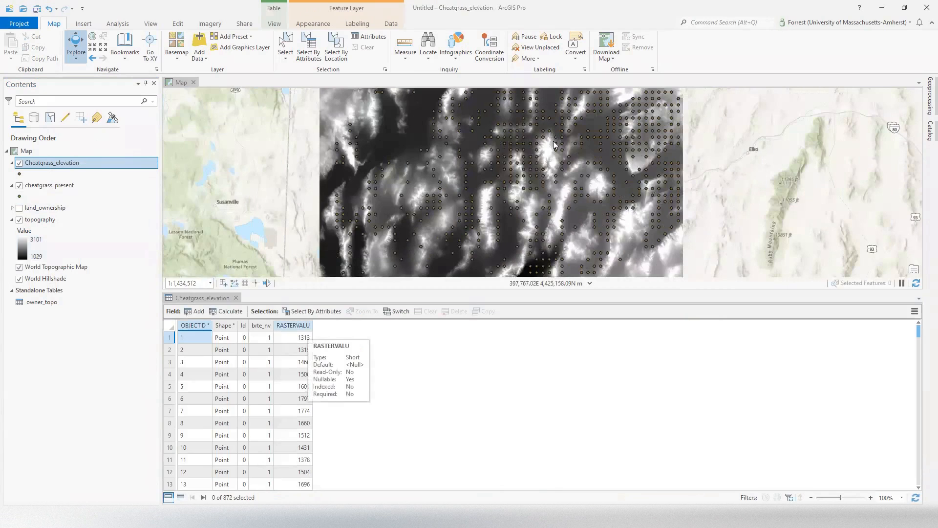
scroll(296, 403, "down", 4)
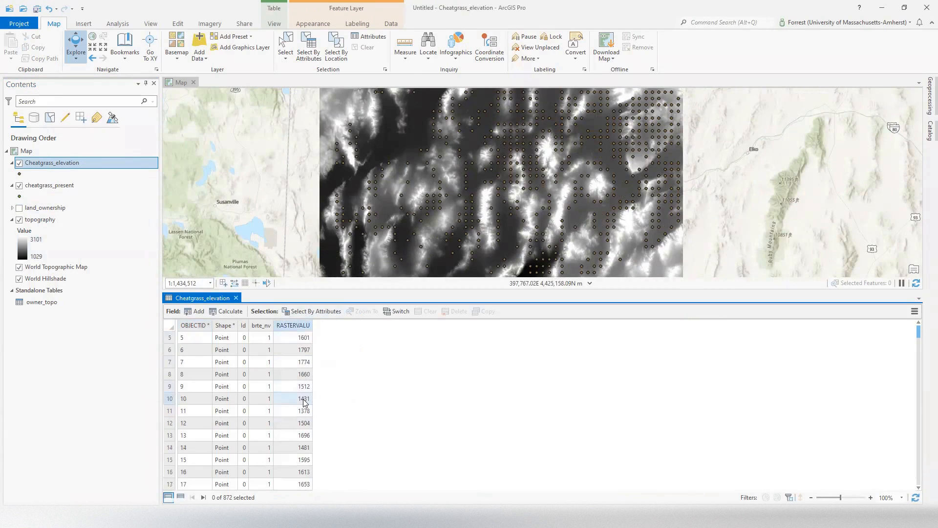
scroll(304, 408, "up", 4)
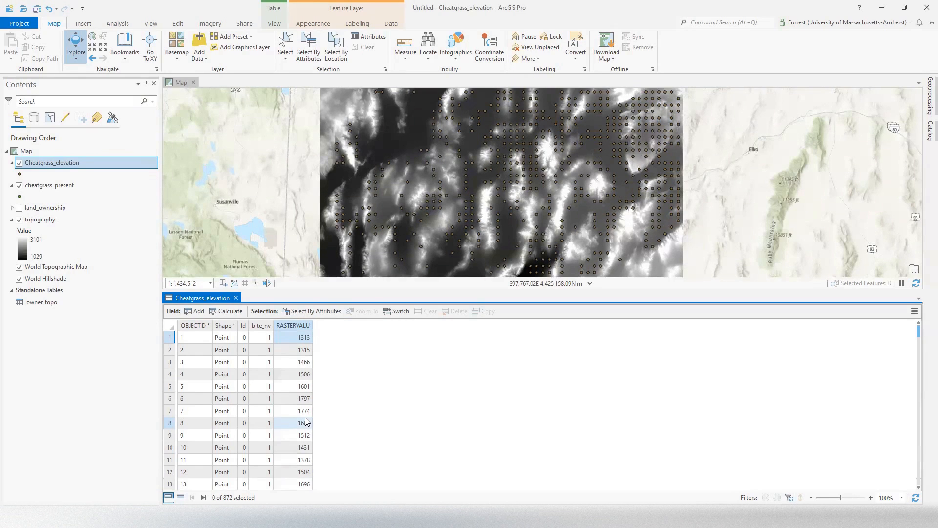
Step: Switch to the F21_Pro_Lab7 Word document and read the instructions on column statistics and histograms
key("alt+Tab")
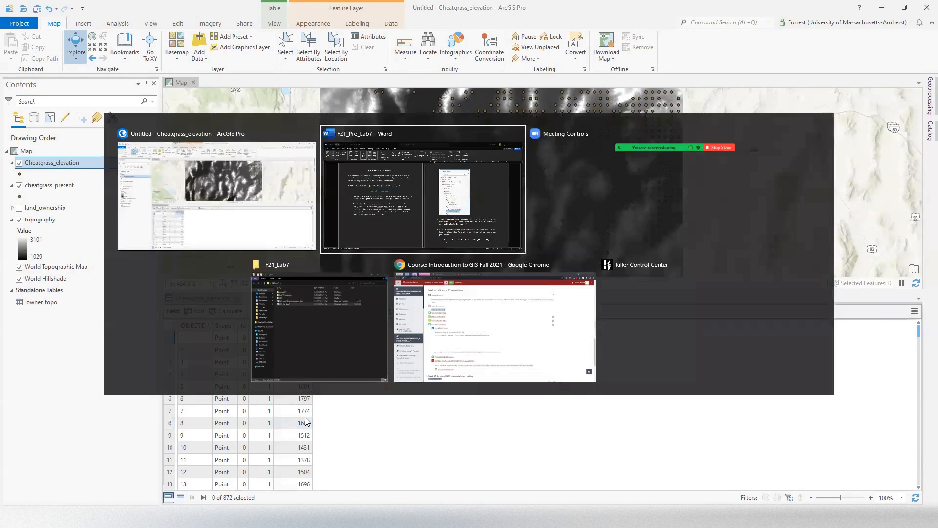
scroll(306, 418, "down", 5)
scroll(306, 419, "down", 10)
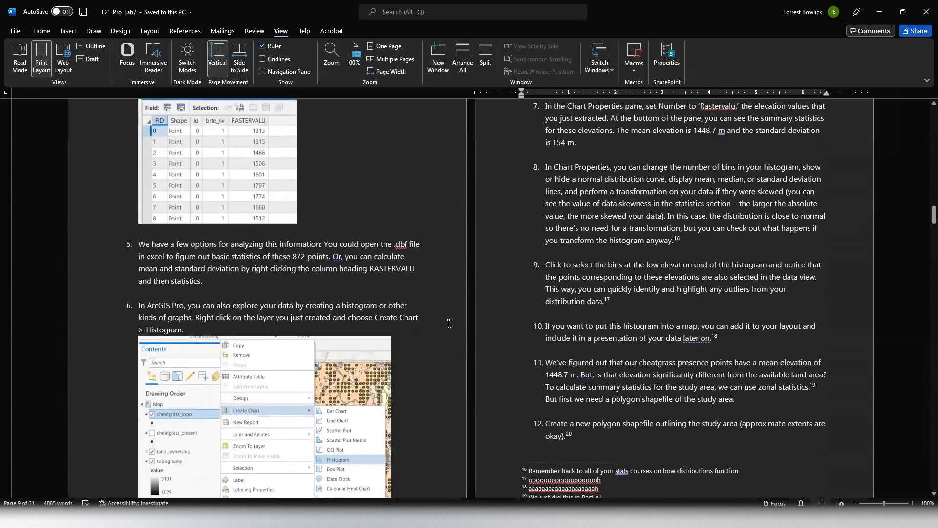
scroll(449, 317, "down", 1)
scroll(449, 325, "up", 1)
Step: Return to ArcGIS Pro, view the statistics of the RASTERVALU field, and close the resulting chart and its properties
key("alt+Tab")
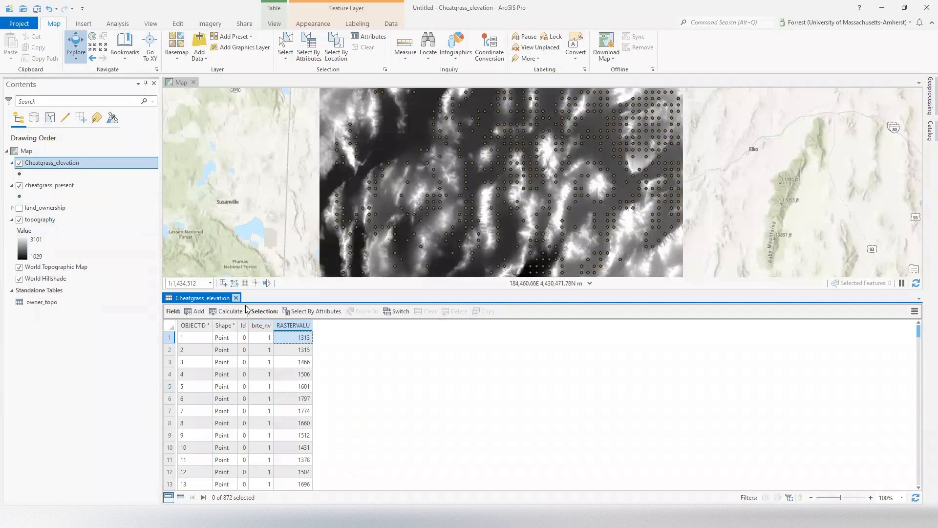
right_click(285, 326)
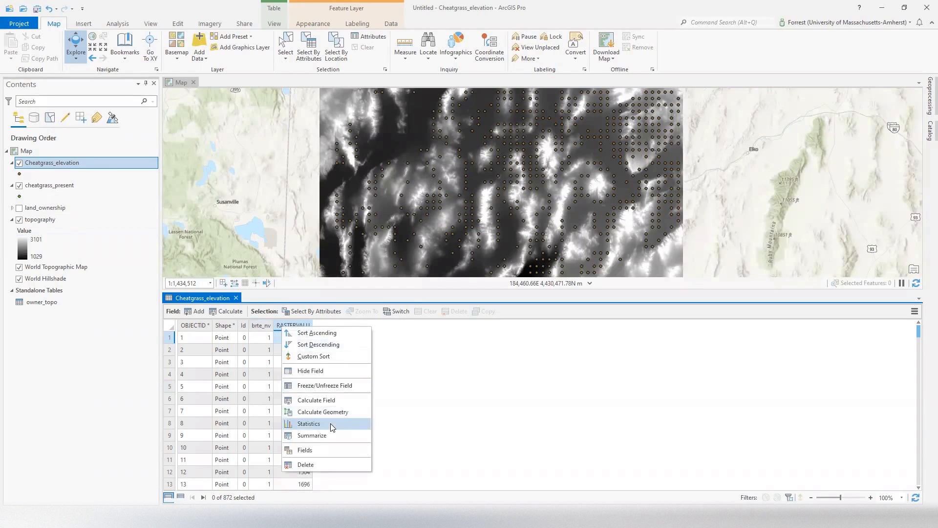
left_click(329, 424)
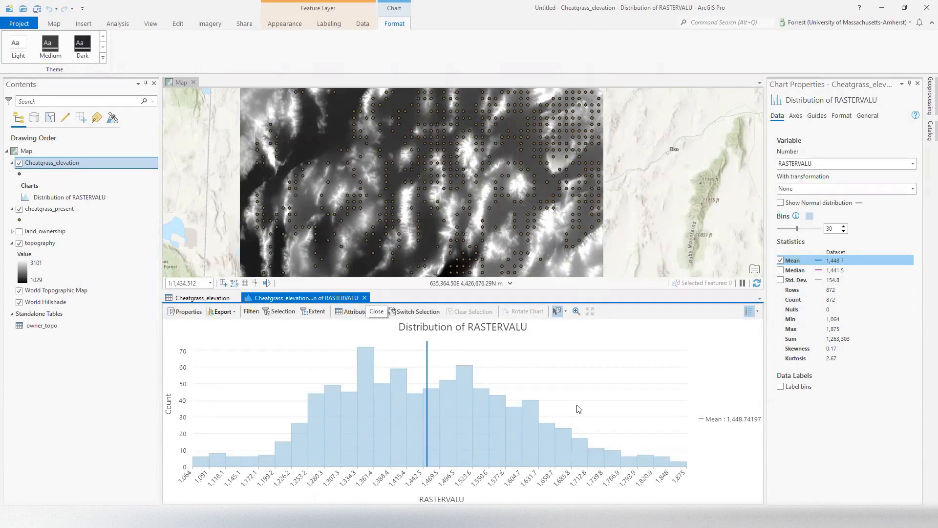
left_click(365, 298)
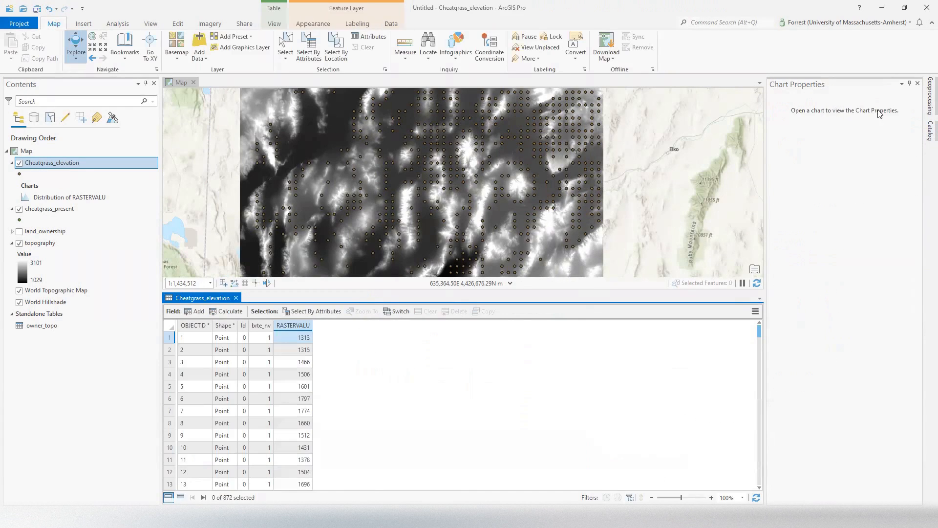
left_click(918, 83)
Step: Create a histogram from the Cheatgrass_elevation layer with RASTERVALU as its number variable
right_click(41, 164)
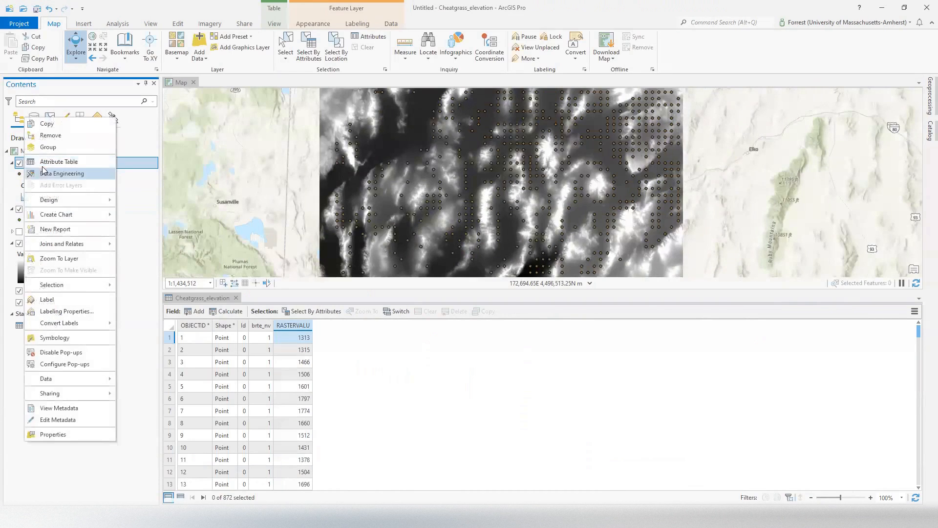
mouse_move(73, 221)
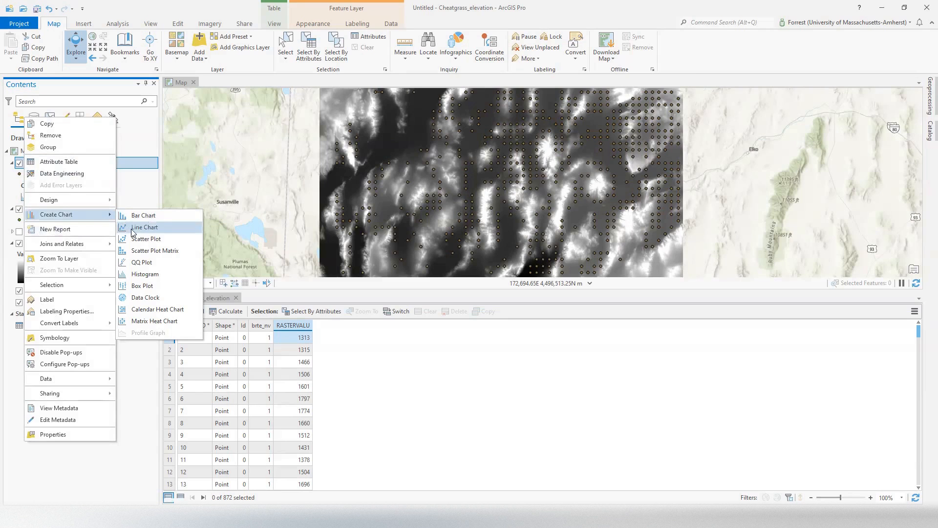
left_click(158, 276)
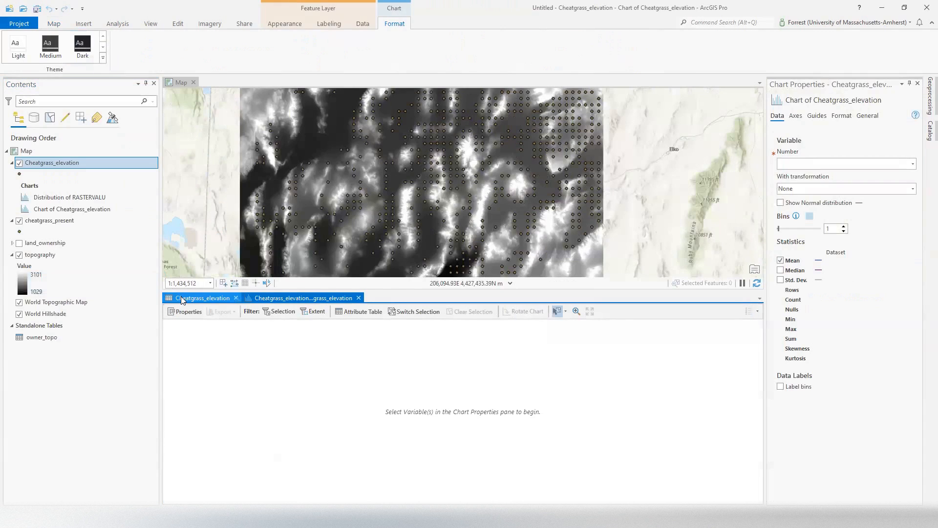
left_click(913, 163)
left_click(849, 209)
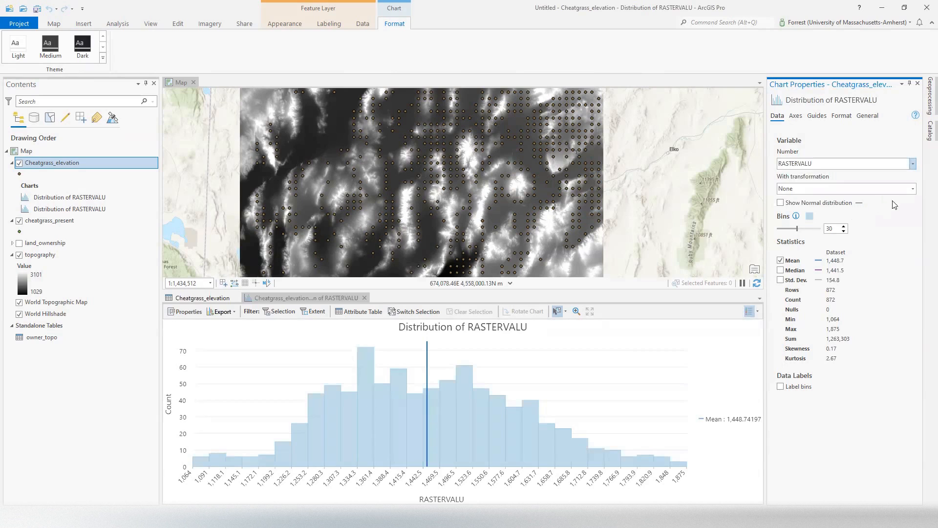
Step: Show the normal distribution curve on the RASTERVALU histogram, keeping the transformation at None and the mean line displayed
left_click(912, 190)
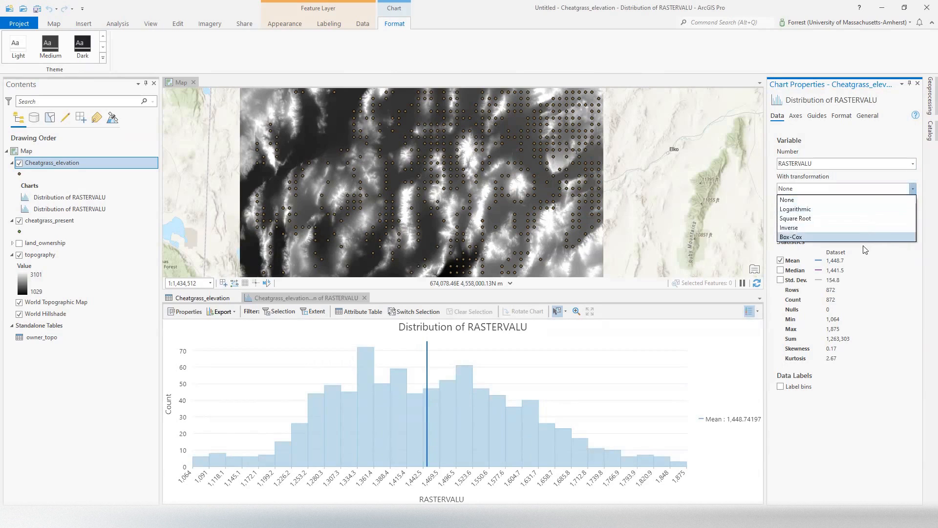
left_click(516, 453)
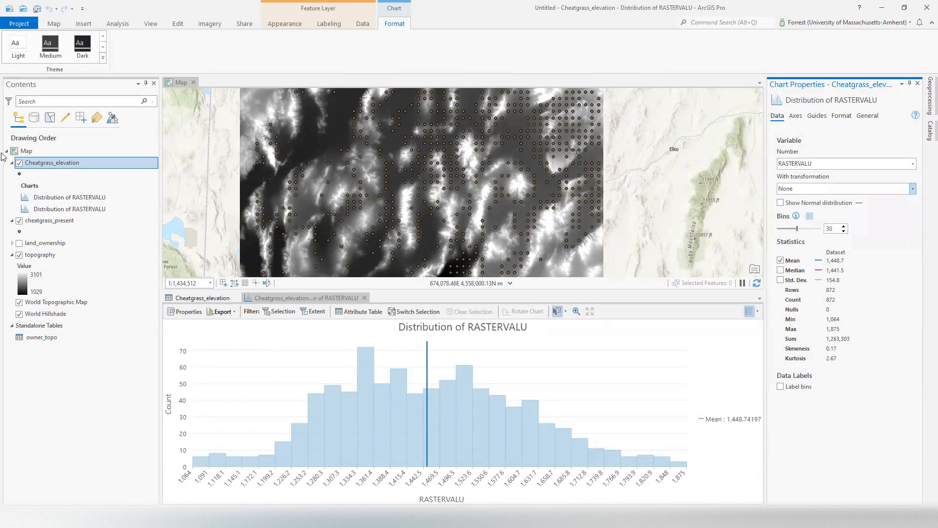
left_click(781, 202)
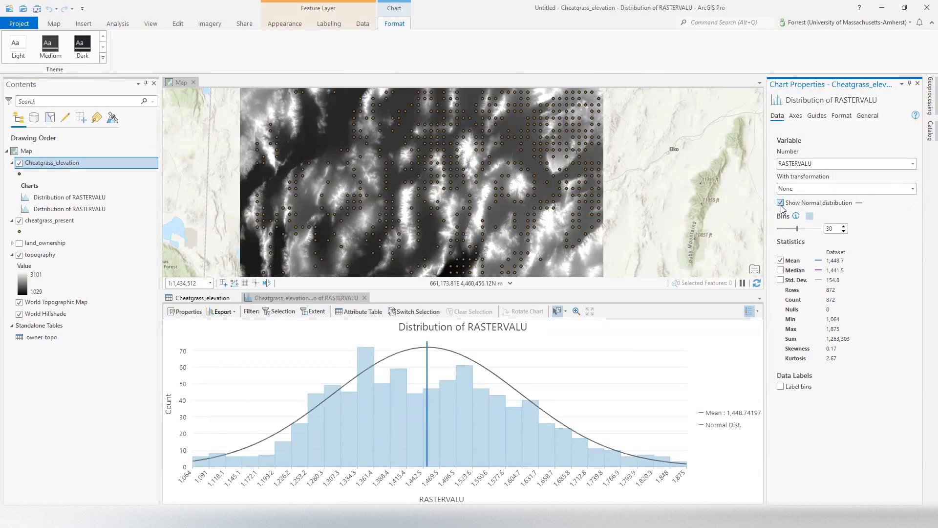
left_click(781, 260)
Step: Try the Logarithmic transformation on the RASTERVALU histogram and set the transformation back to None
left_click(913, 191)
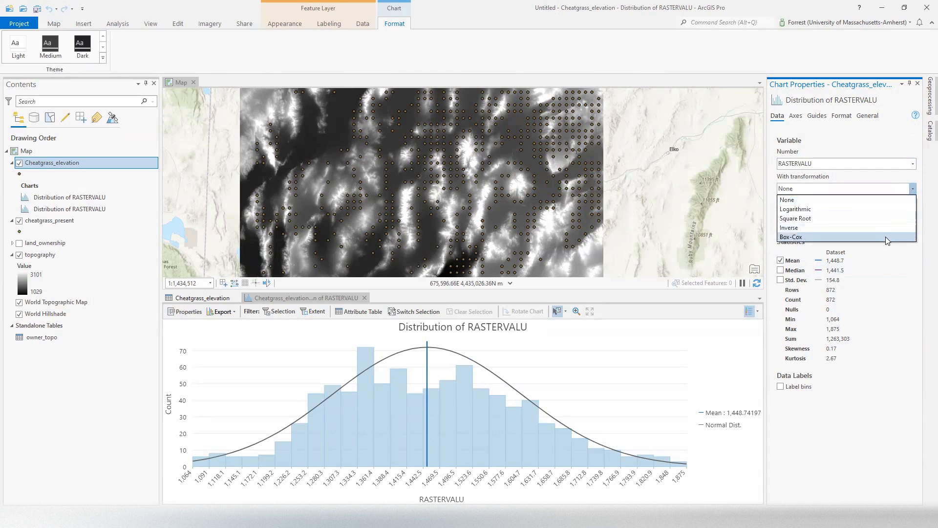
left_click(884, 208)
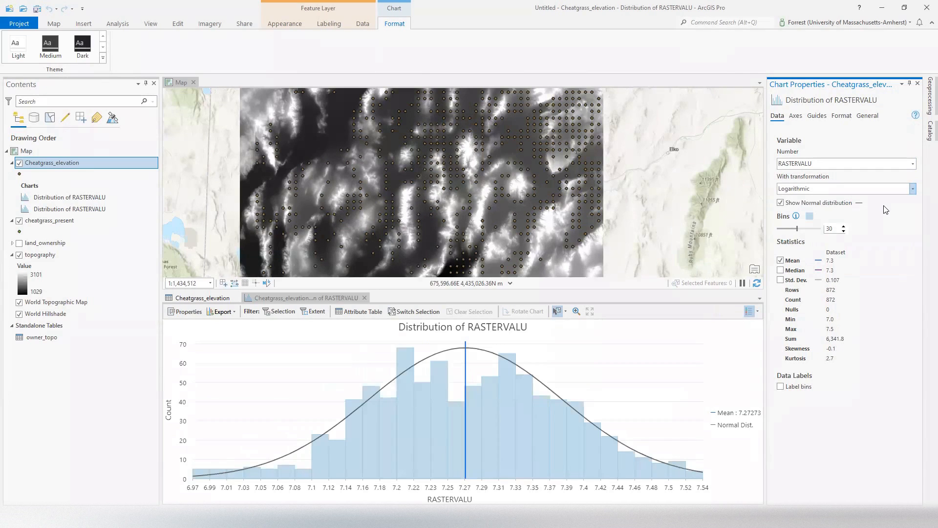
left_click(912, 191)
left_click(896, 199)
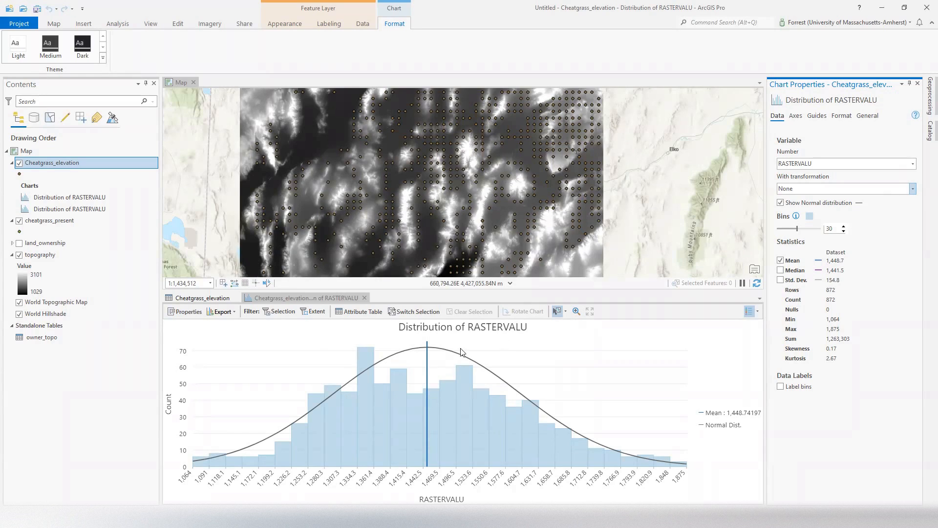
left_click(224, 312)
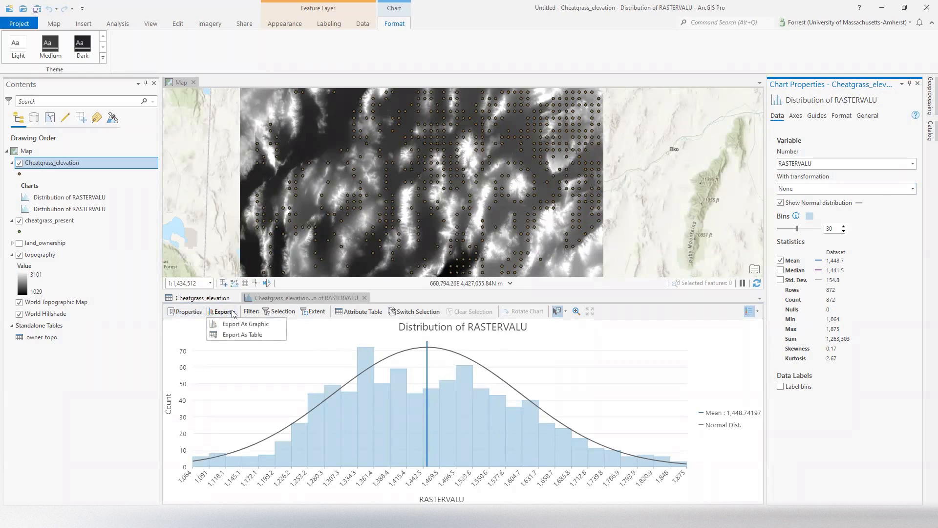
left_click(224, 312)
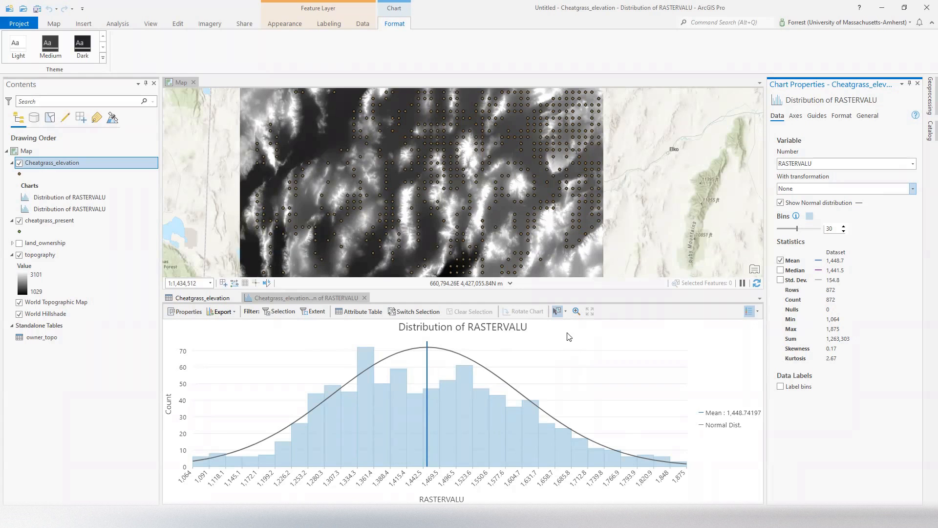
Step: Switch to the F21_Pro_Lab7 Word document and read the instructions on the study area polygon and Zonal Statistics as Table
key("alt+Tab")
scroll(450, 337, "down", 5)
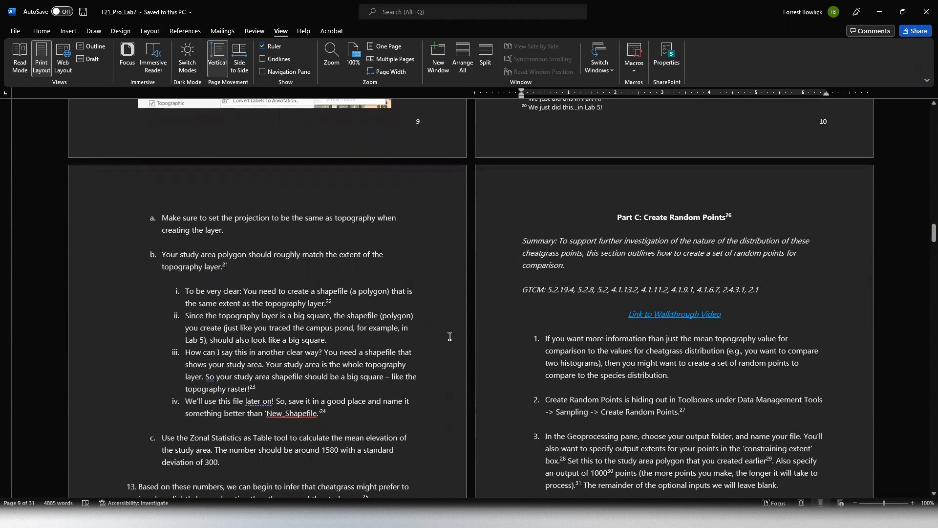
scroll(449, 336, "down", 1)
scroll(450, 336, "up", 1)
scroll(450, 336, "down", 1)
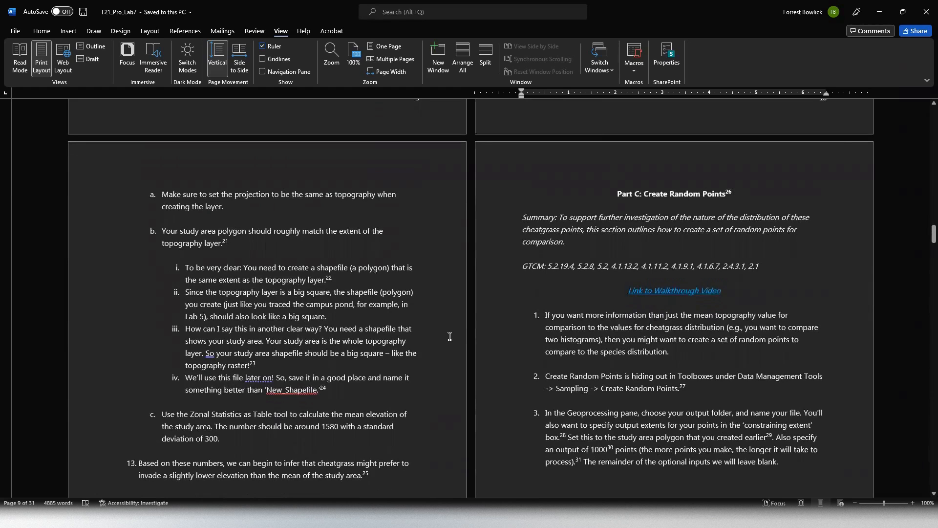